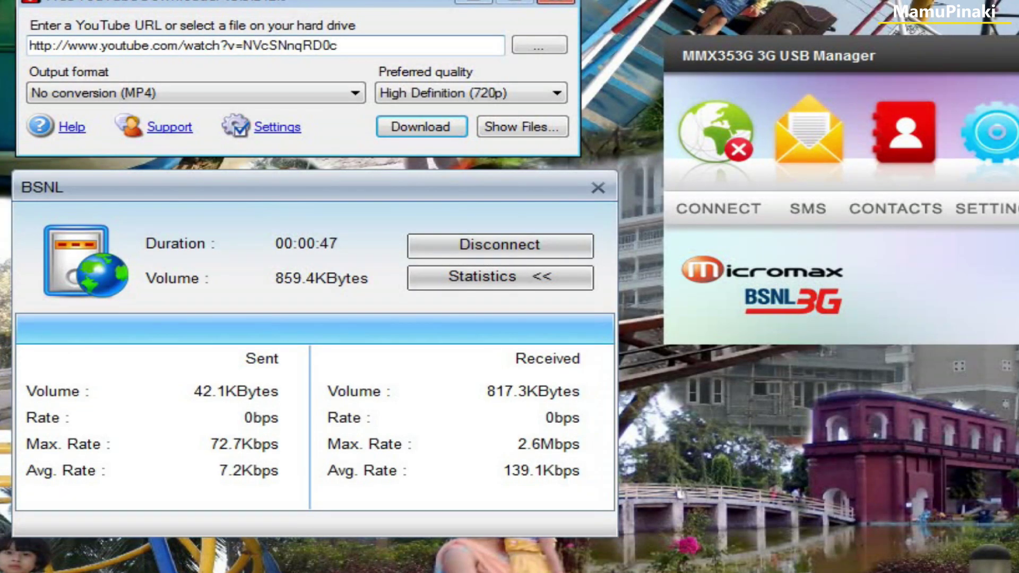
Step: Start the YouTube video download over the BSNL 3G USB Manager connection
{"action": "key", "text": "Return"}
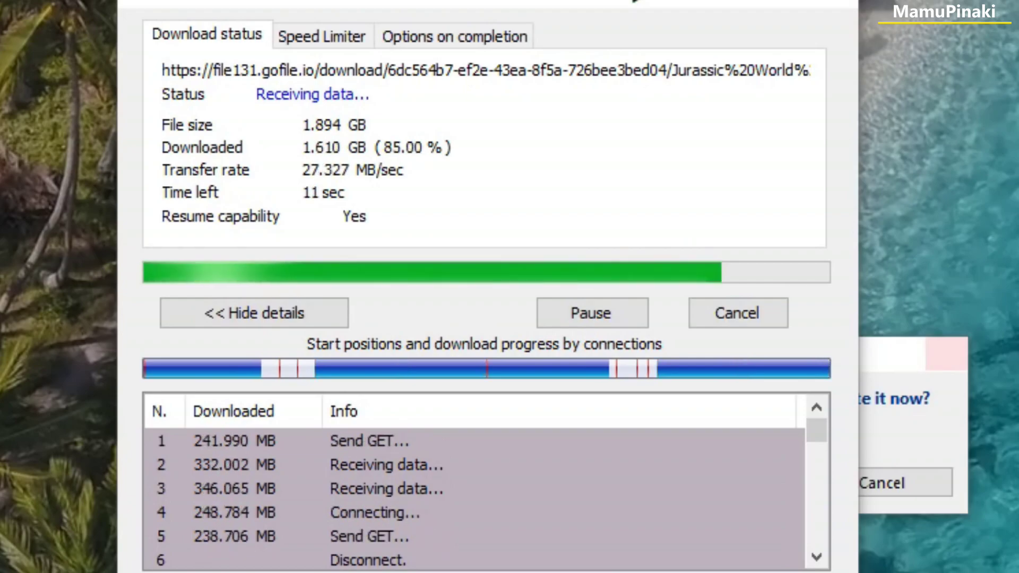
Step: Cancel the IDM software update, then reposition the PrithviRaj and Jurassic World download windows
{"action": "left_click", "coordinate": [881, 482]}
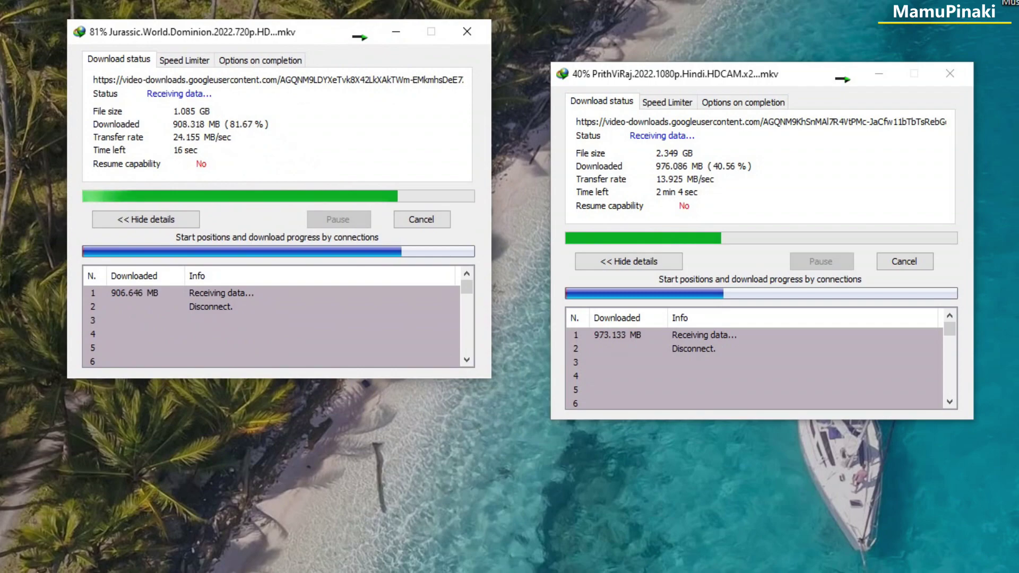
{"action": "mouse_move", "coordinate": [677, 74]}
{"action": "left_mouse_down"}
{"action": "mouse_move", "coordinate": [620, 244]}
{"action": "mouse_move", "coordinate": [335, 221]}
{"action": "mouse_move", "coordinate": [196, 194]}
{"action": "left_mouse_up"}
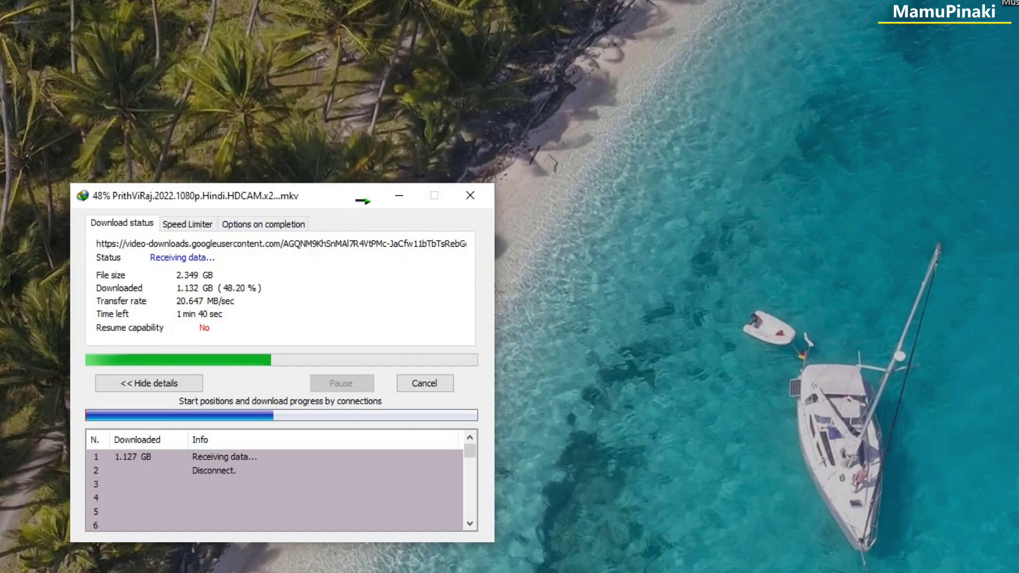
{"action": "left_click_drag", "start_coordinate": [363, 201], "coordinate": [772, 105]}
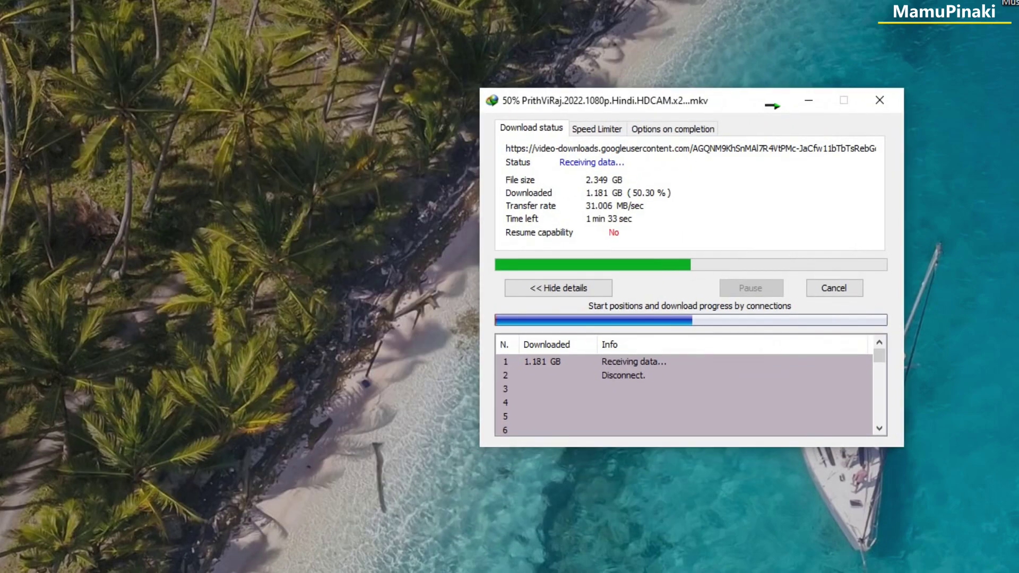